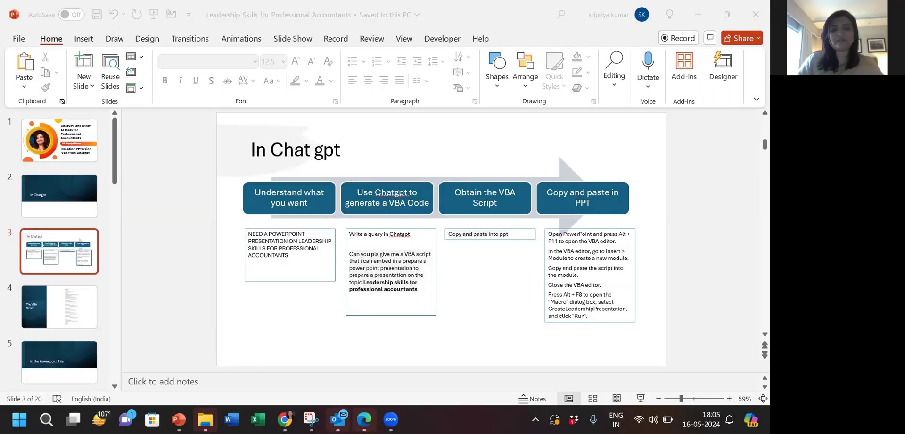
Leave the Windows task switcher, return to the Leadership Skills deck, and show the Slide Show options
key(alt+Tab)
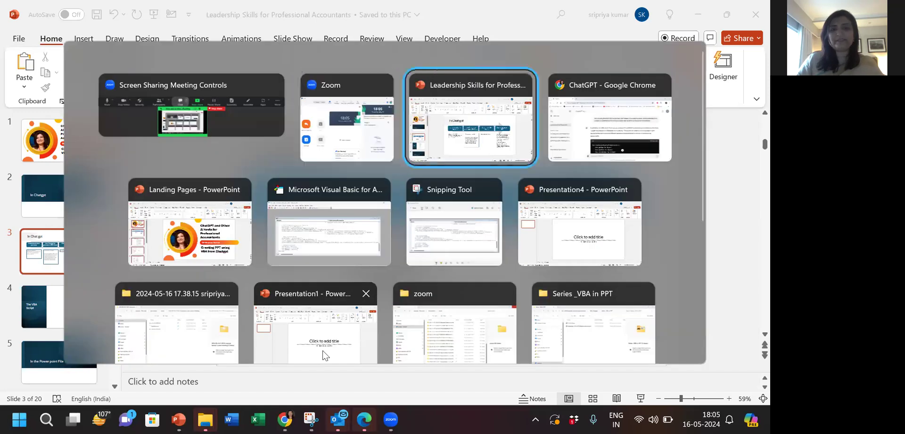
key(Escape)
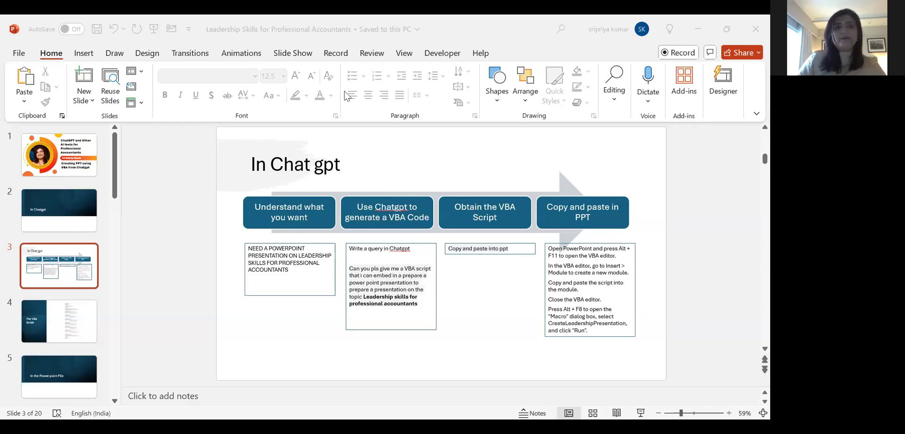
click(293, 53)
Start the slide show from the current In Chat gpt slide and step back a slide
click(81, 92)
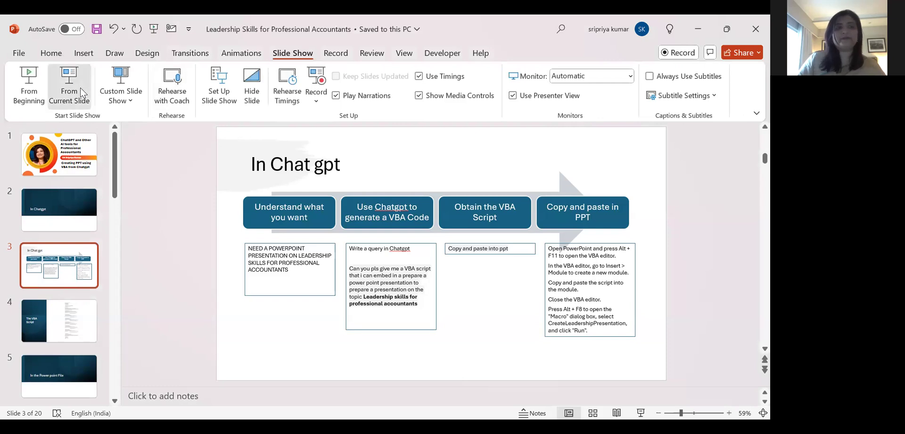
key(Left)
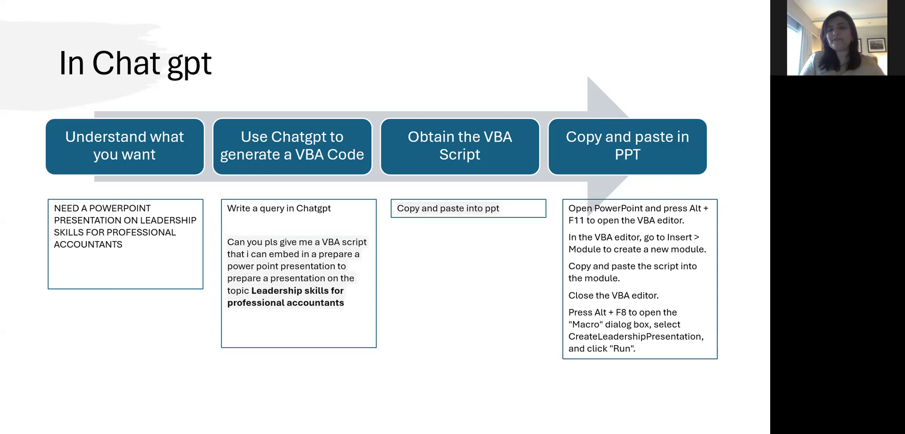
Advance the show through The VBA Script and Step 2 to the Step 3 slide
key(Right)
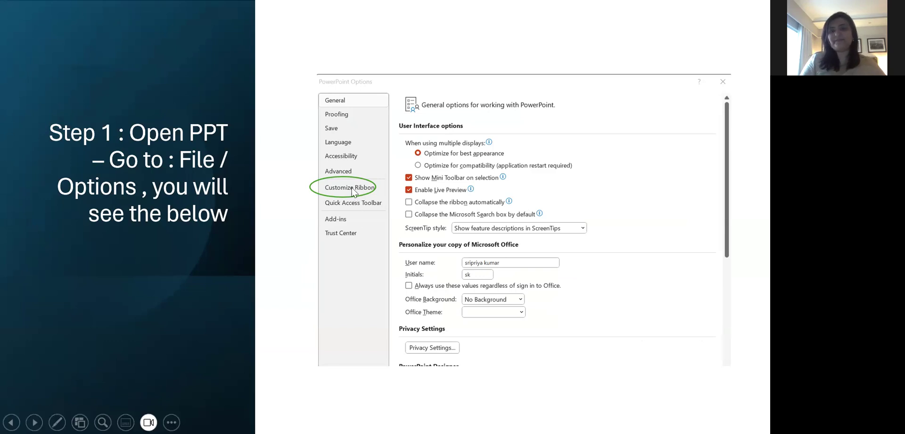
key(Right)
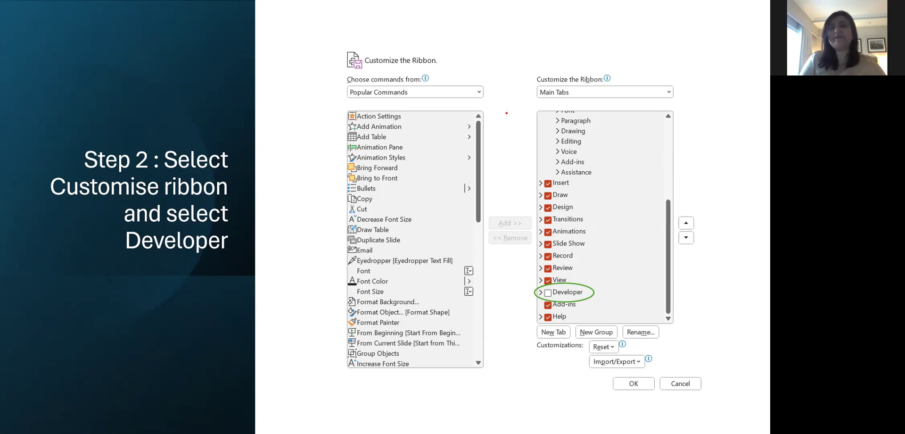
key(Right)
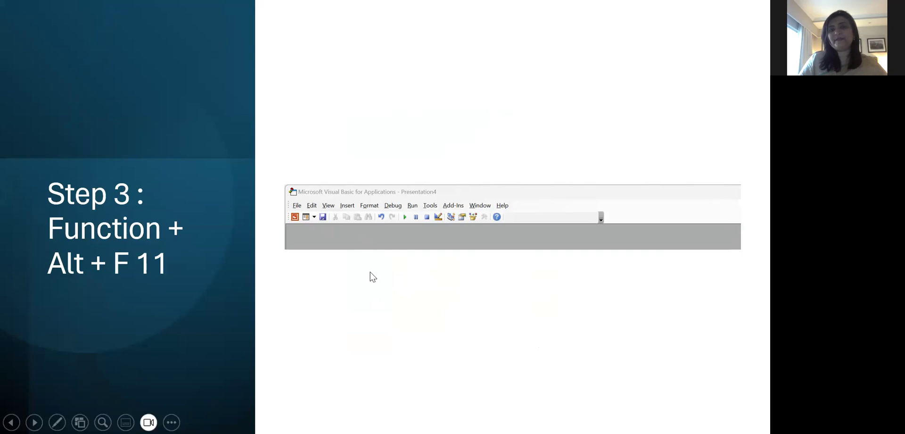
Advance the show through Steps 4 and 5 to the Step 6 run-the-macro slide
click(345, 209)
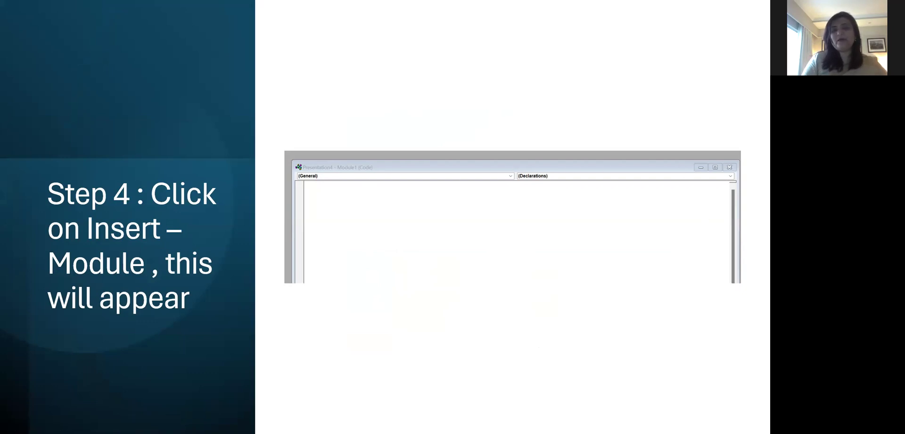
key(Right)
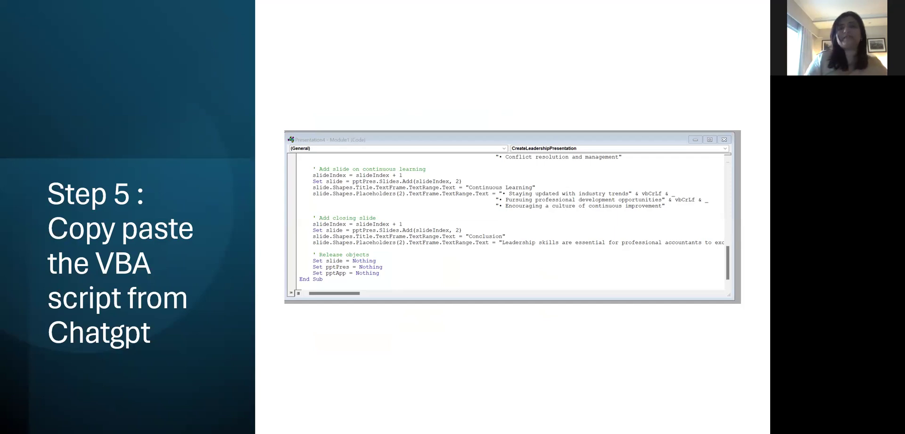
key(Right)
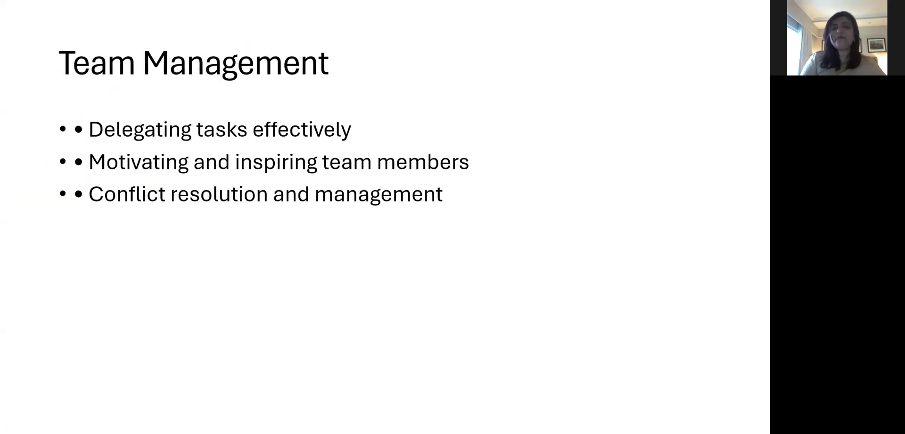
End the slide show and apply the first Designer suggestion to the title slide
key(Escape)
scroll(686, 269, up, 2)
scroll(686, 270, up, 1)
scroll(686, 270, up, 1)
scroll(687, 269, down, 1)
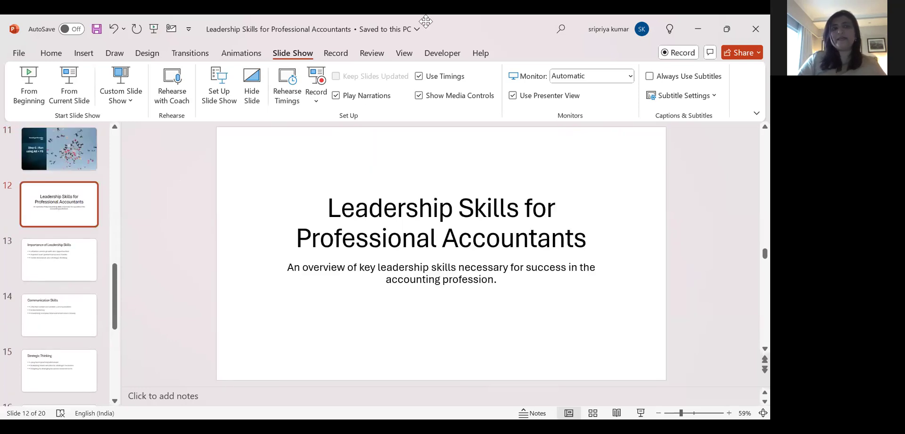
click(49, 55)
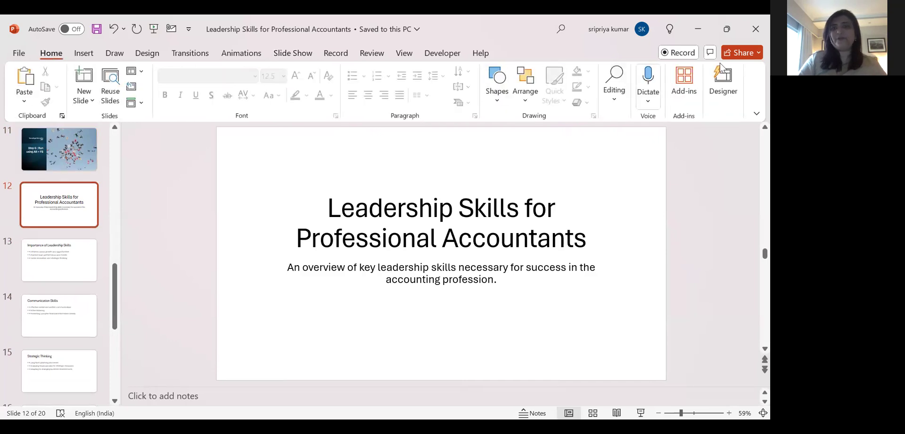
click(730, 96)
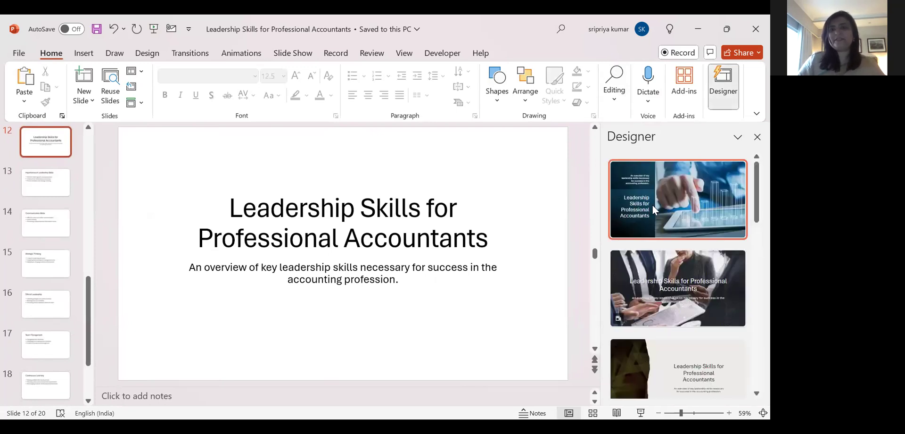
click(655, 202)
Give Importance of Leadership Skills and Communication Skills icon-based Designer layouts
click(29, 177)
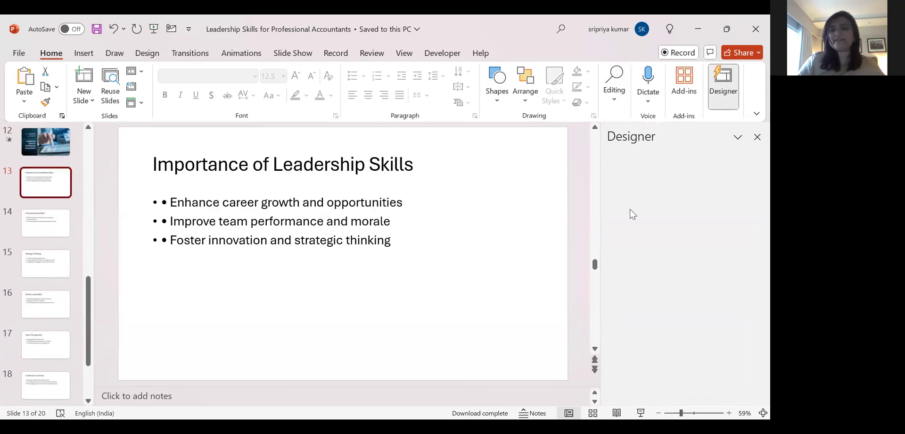
click(655, 273)
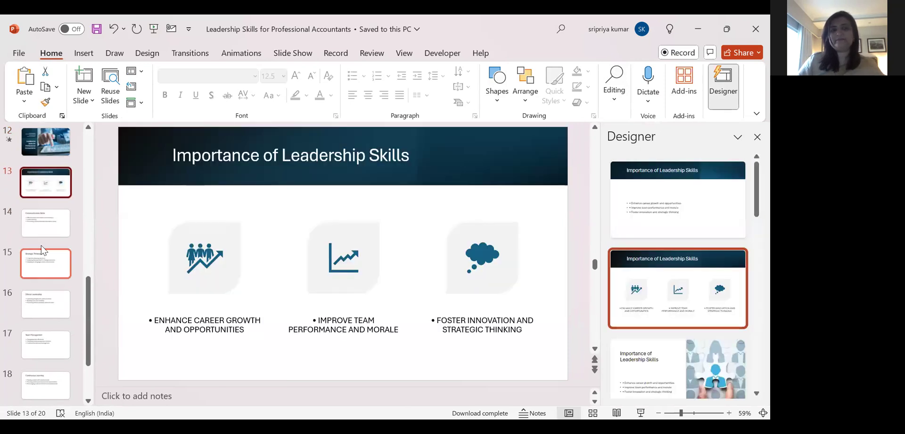
click(37, 231)
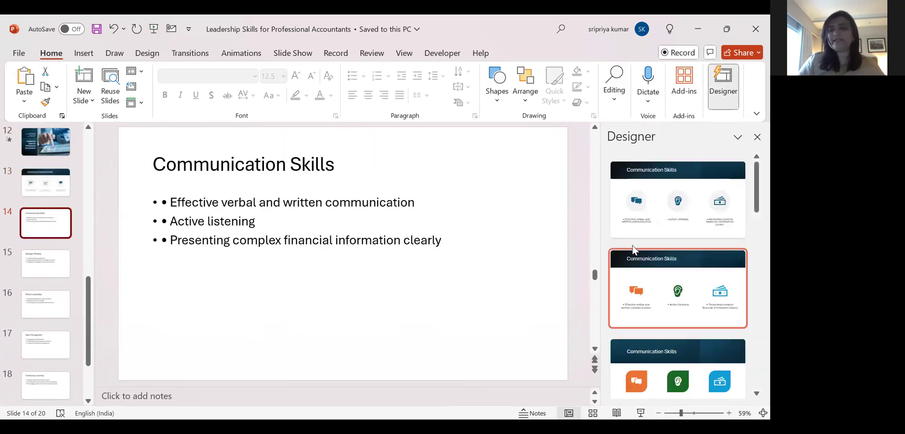
scroll(653, 269, down, 3)
click(659, 280)
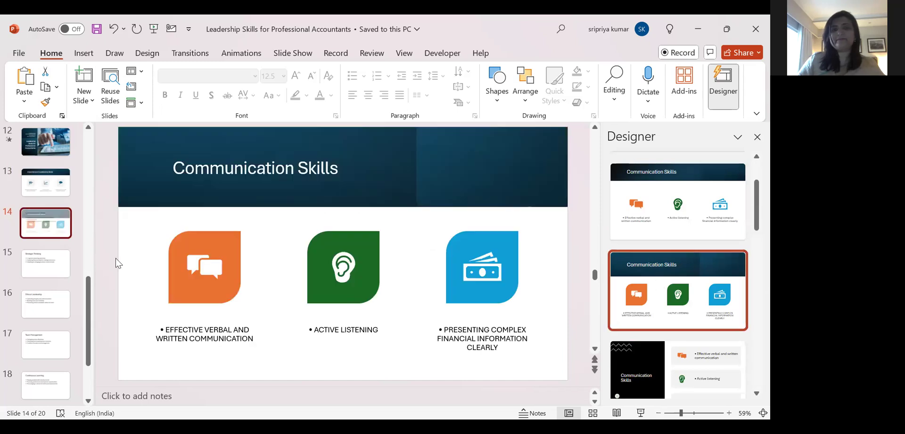
Apply the boxed Designer layout to the Strategic Thinking slide
click(49, 272)
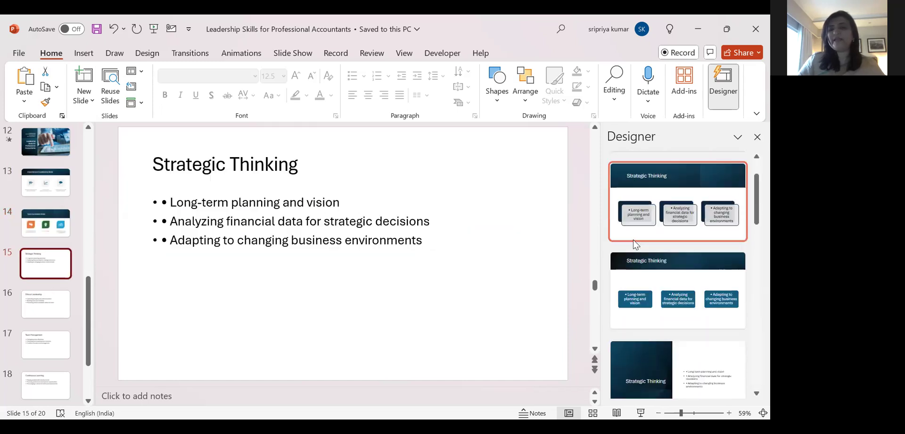
scroll(636, 245, down, 2)
scroll(649, 274, down, 2)
scroll(651, 295, up, 1)
click(652, 265)
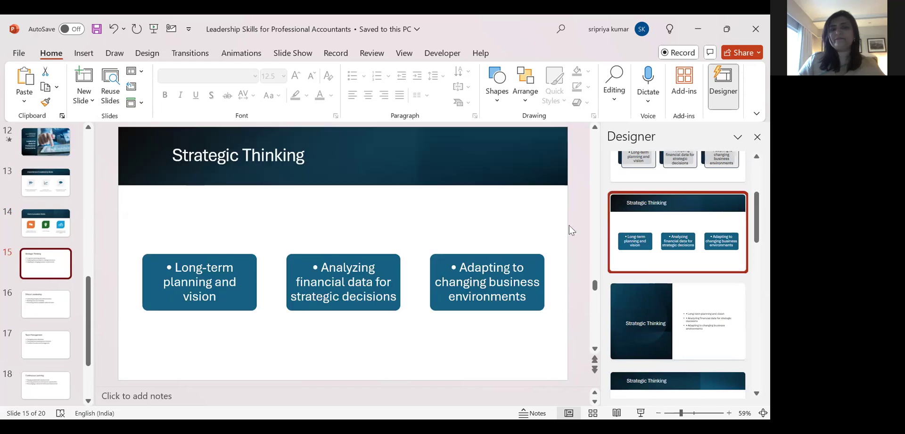
Give the Ethical Leadership slide the dark split Designer layout with box panels
click(46, 304)
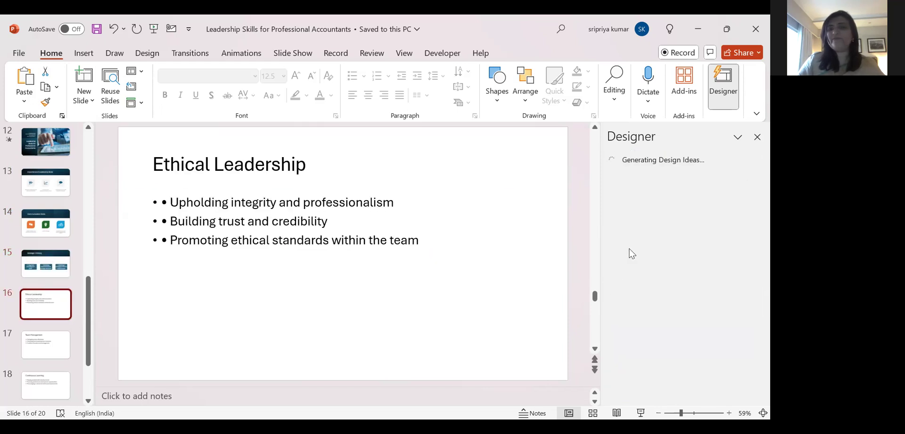
scroll(639, 248, down, 2)
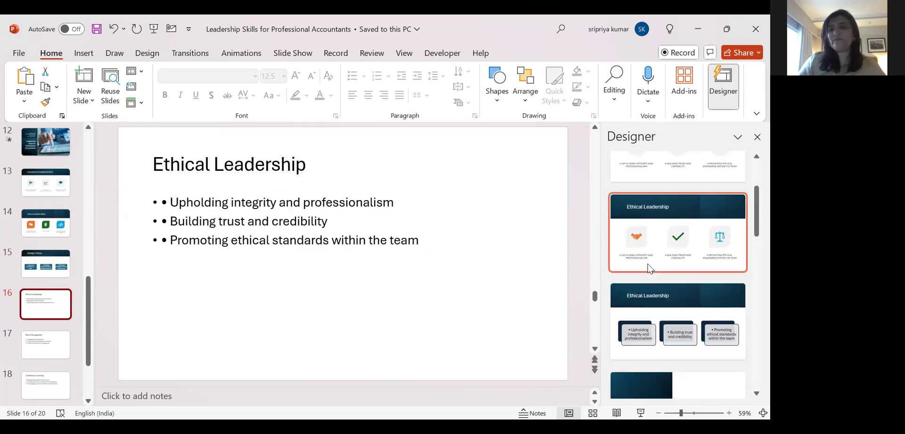
scroll(649, 262, down, 2)
scroll(650, 259, down, 1)
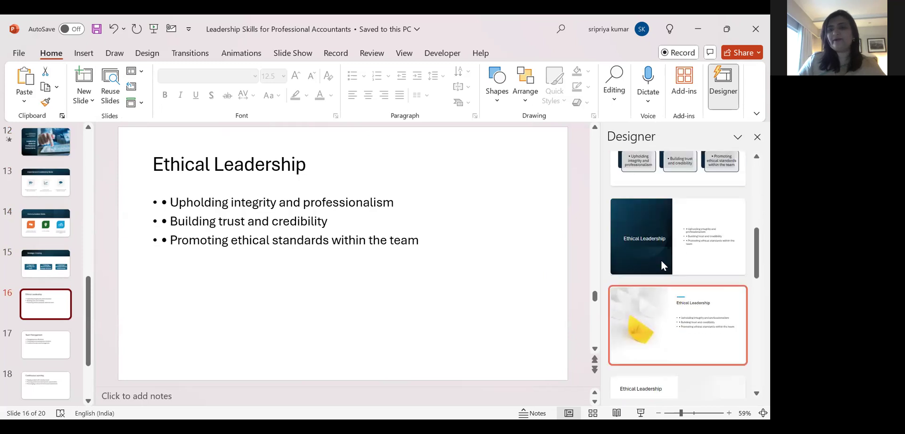
click(654, 250)
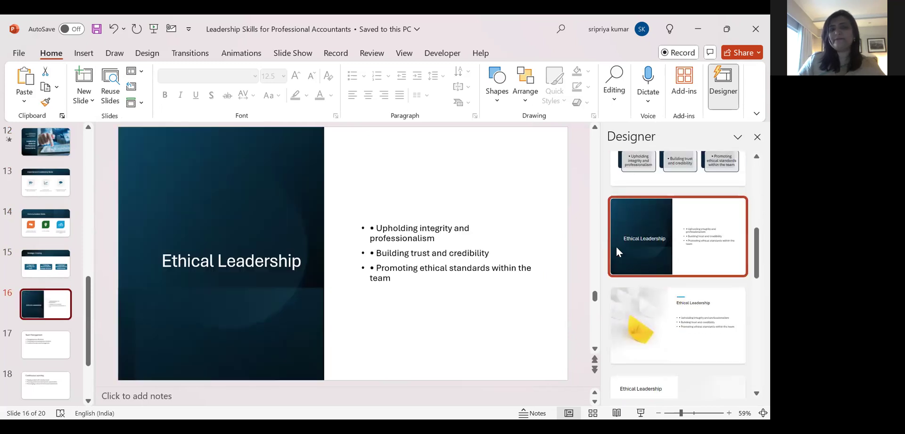
scroll(683, 227, up, 1)
click(672, 248)
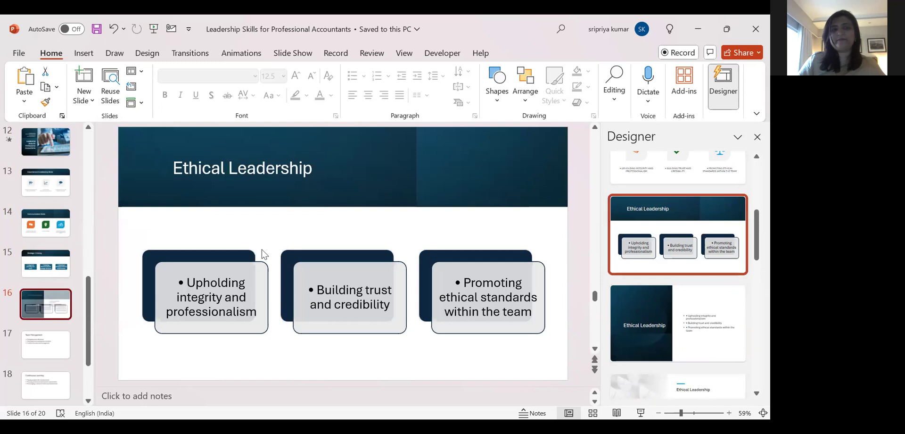
scroll(46, 279, down, 2)
click(52, 287)
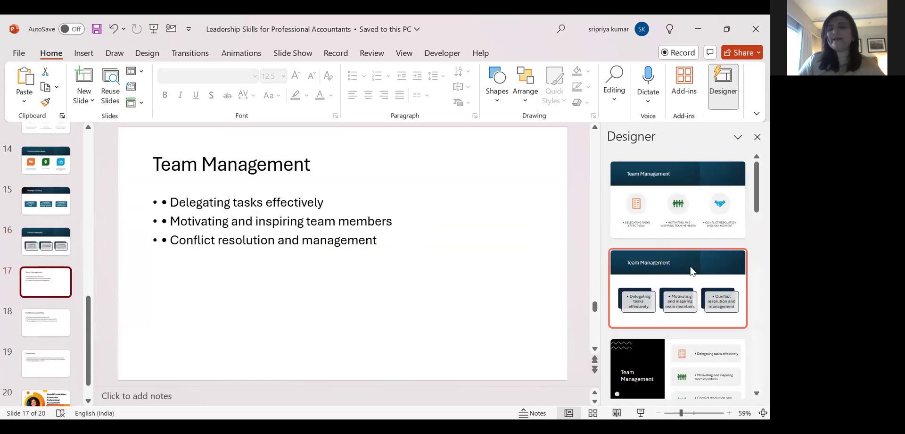
Apply icon layouts to Team Management and the banner-and-icons design to Continuous Learning
click(684, 208)
scroll(19, 276, down, 1)
click(41, 285)
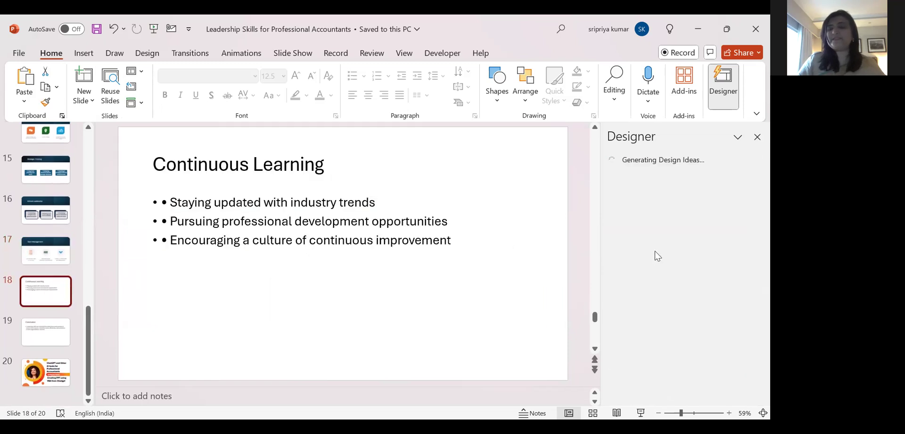
click(667, 208)
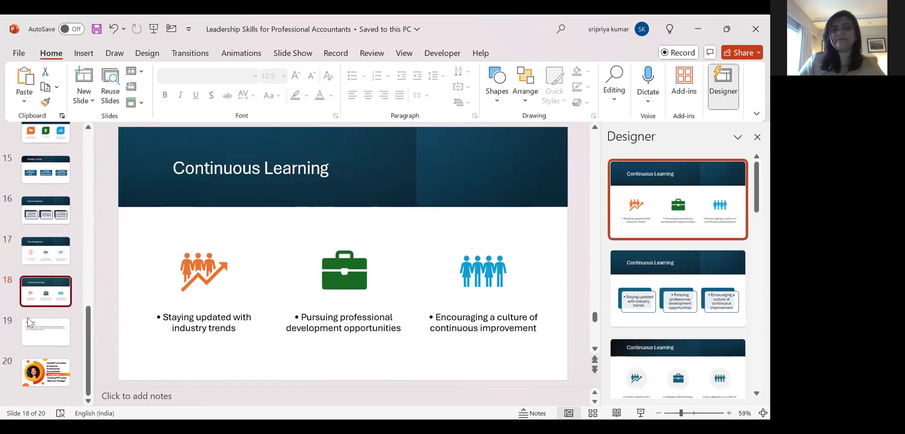
Give the Conclusion slide the podium Designer layout and close the Designer pane
click(26, 321)
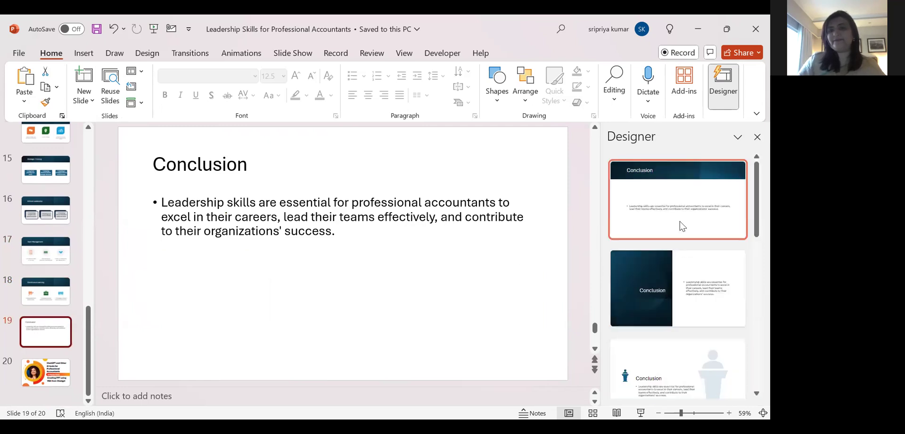
scroll(681, 227, down, 2)
scroll(681, 227, down, 3)
scroll(681, 227, down, 2)
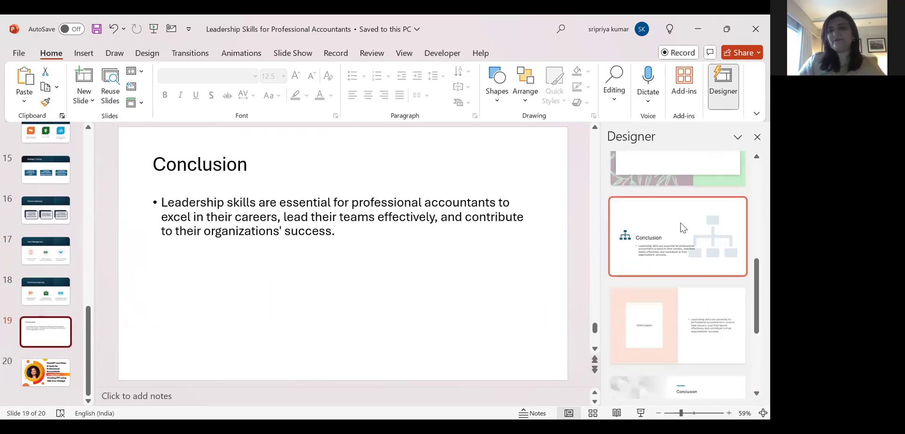
scroll(682, 228, down, 2)
scroll(682, 227, up, 1)
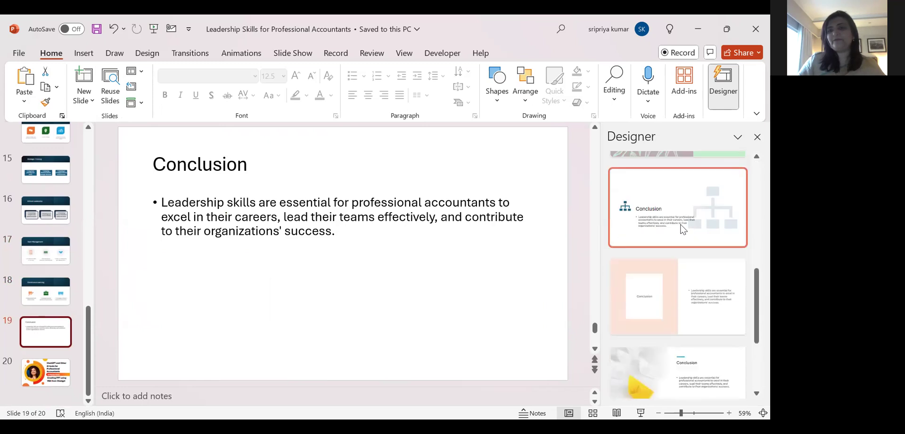
scroll(682, 229, up, 1)
scroll(682, 228, up, 2)
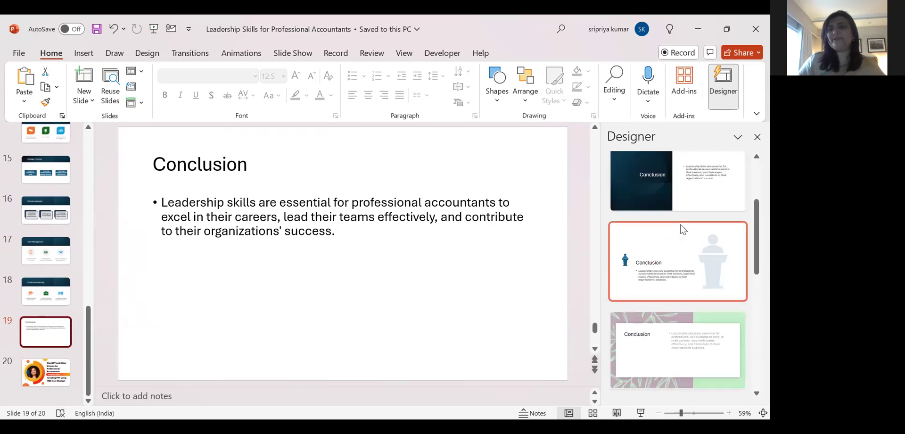
click(690, 255)
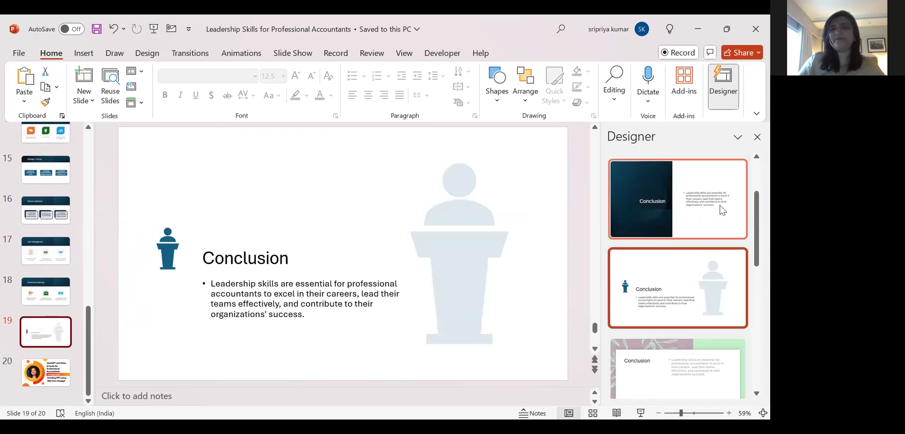
click(758, 137)
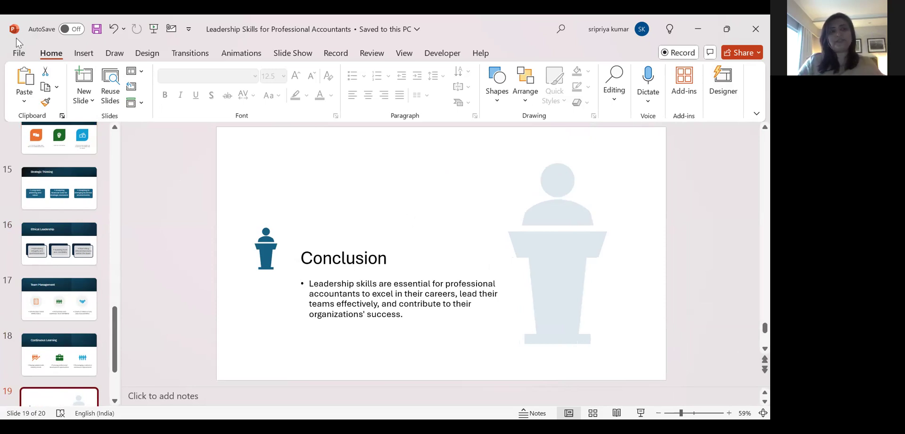
click(18, 54)
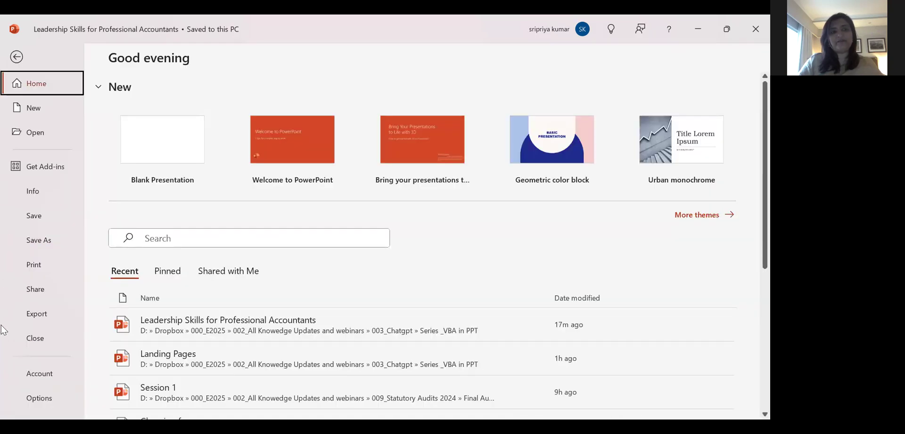
click(49, 400)
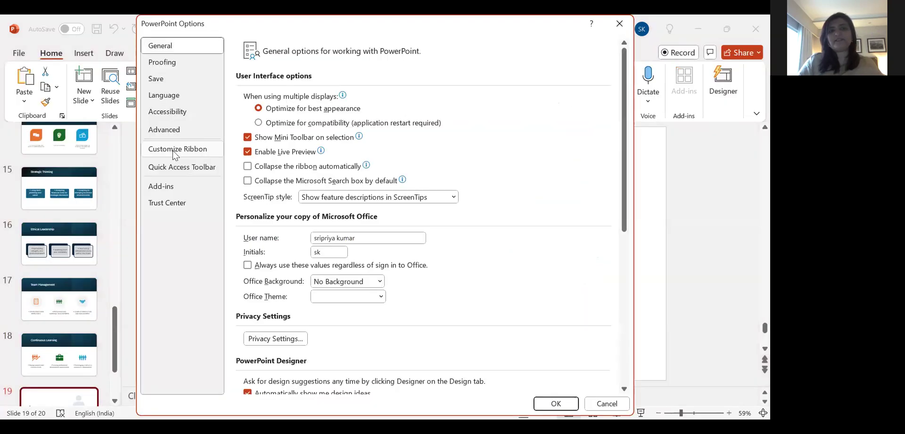
click(174, 151)
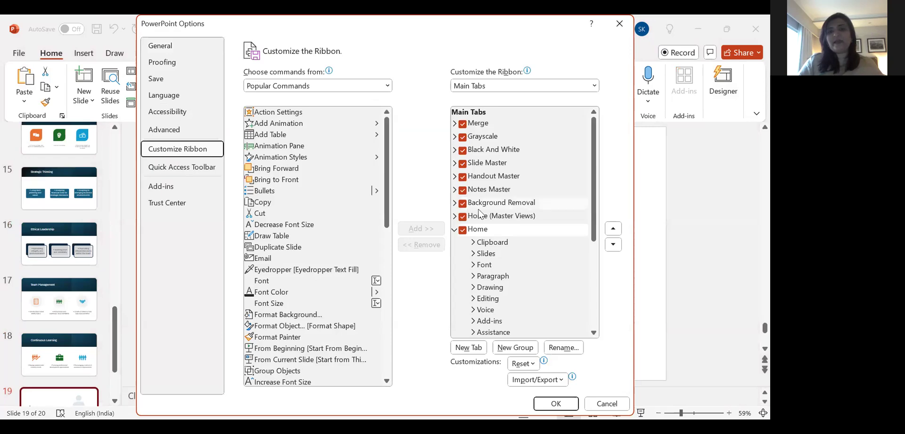
scroll(471, 212, down, 1)
scroll(488, 215, down, 1)
scroll(509, 283, down, 2)
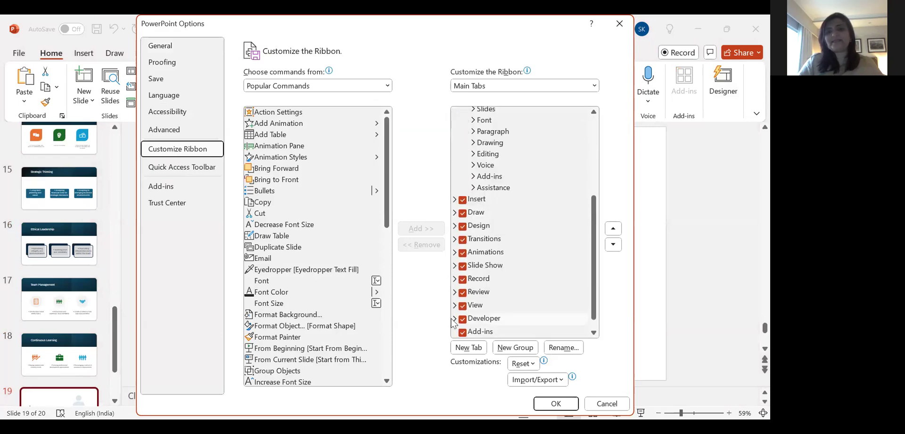
click(620, 26)
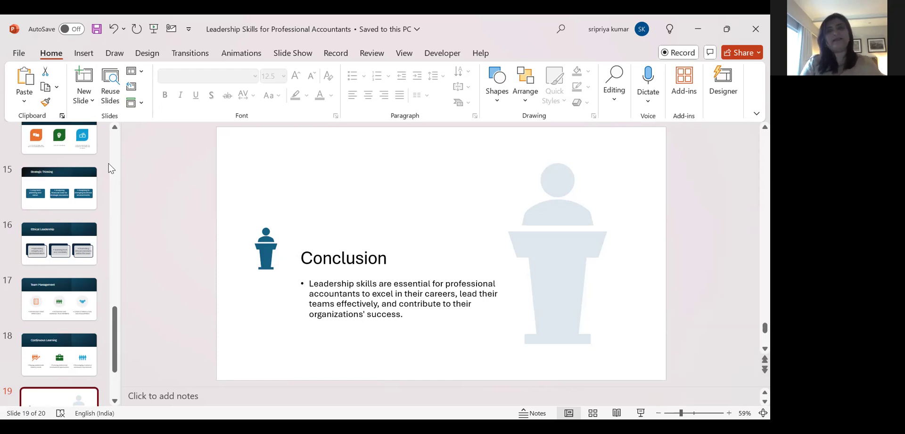
scroll(71, 222, down, 3)
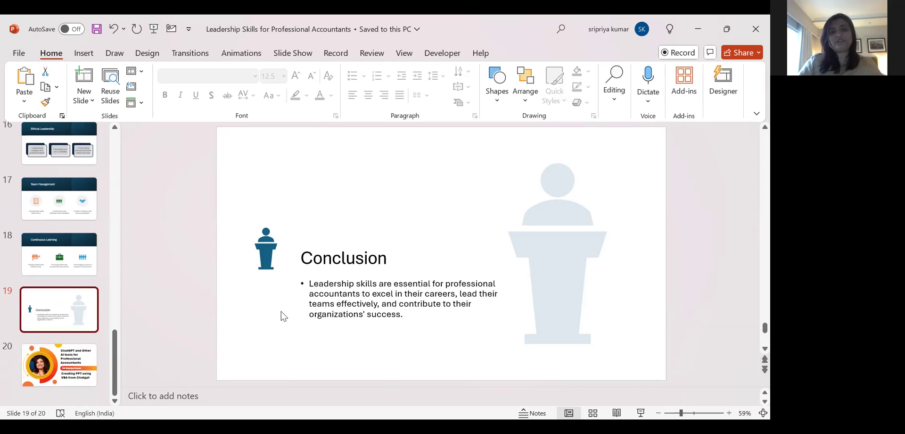
click(79, 367)
click(570, 323)
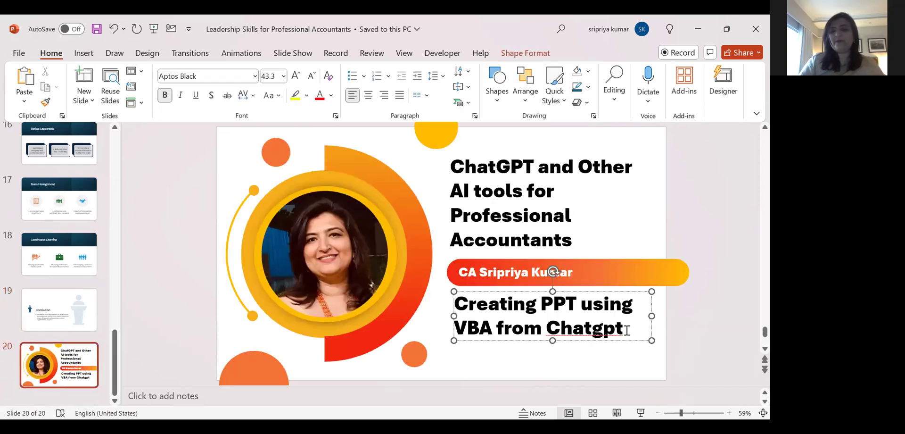
key(End)
key(Return)
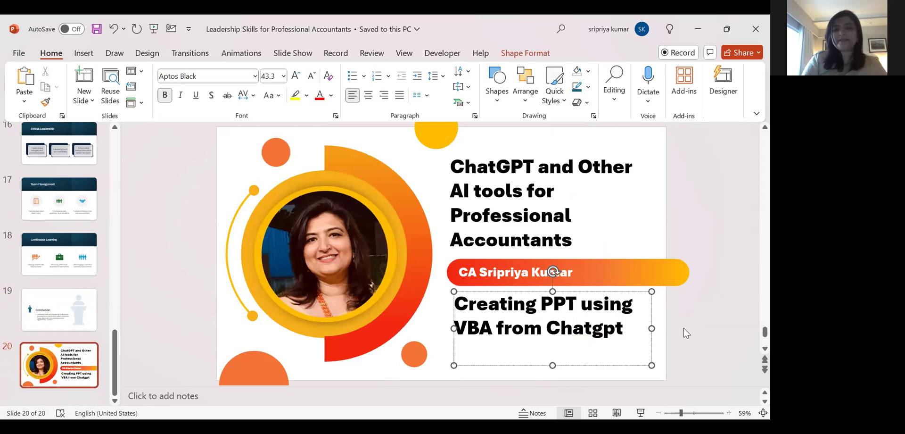
text(www.thesmartcaelearning.)
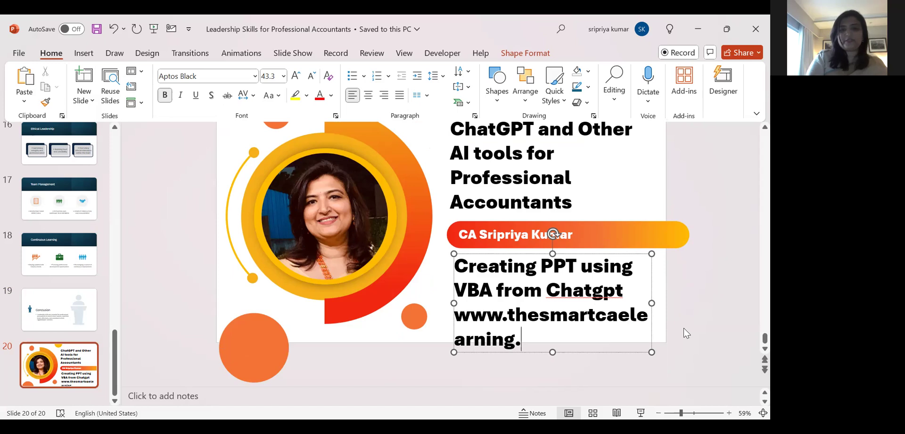
text(in)
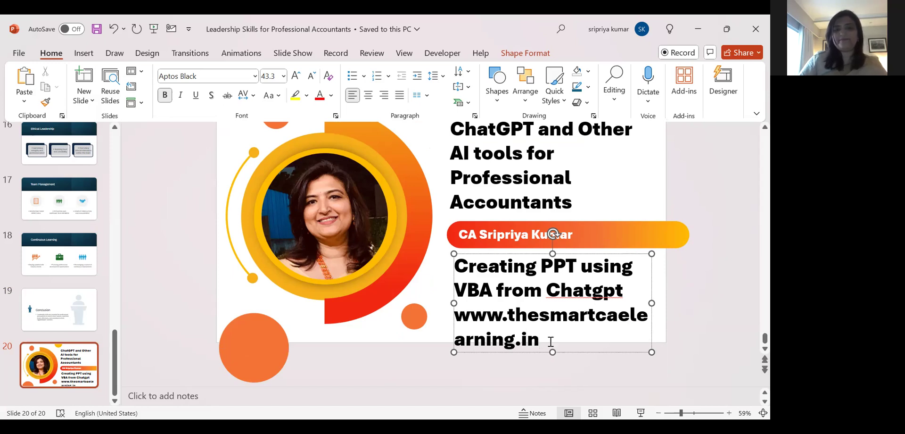
Shrink the website address to 28 pt so it fits on one line
drag(472, 319, 540, 340)
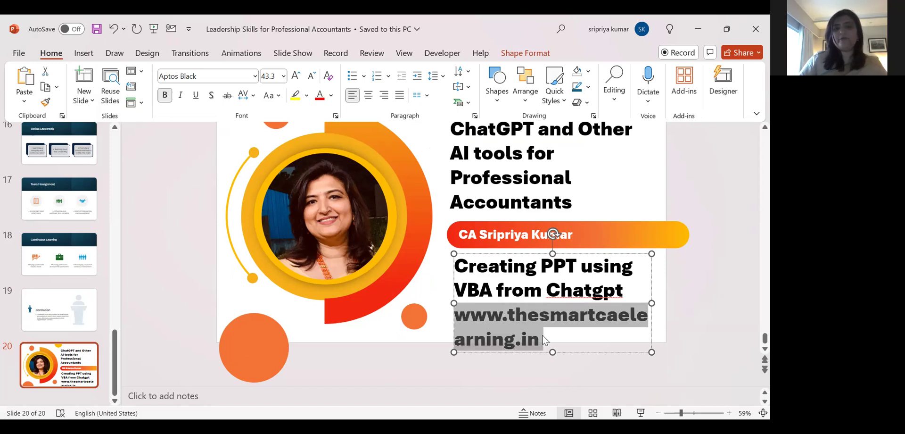
click(312, 76)
click(312, 76)
click(312, 76)
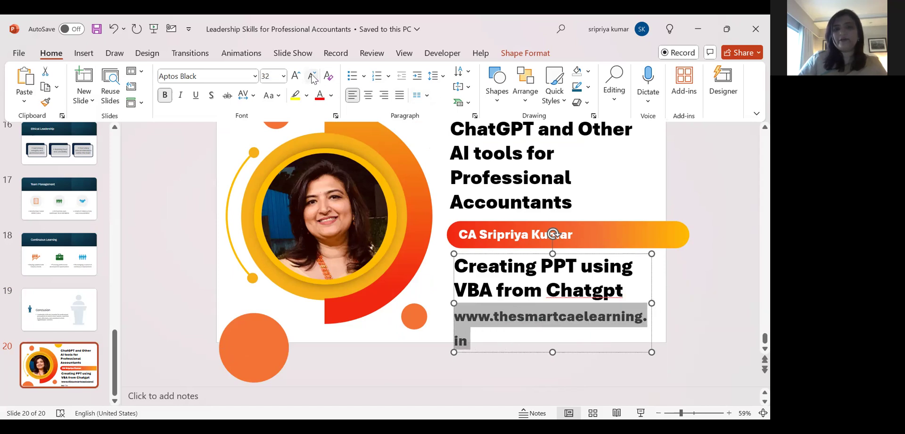
click(512, 371)
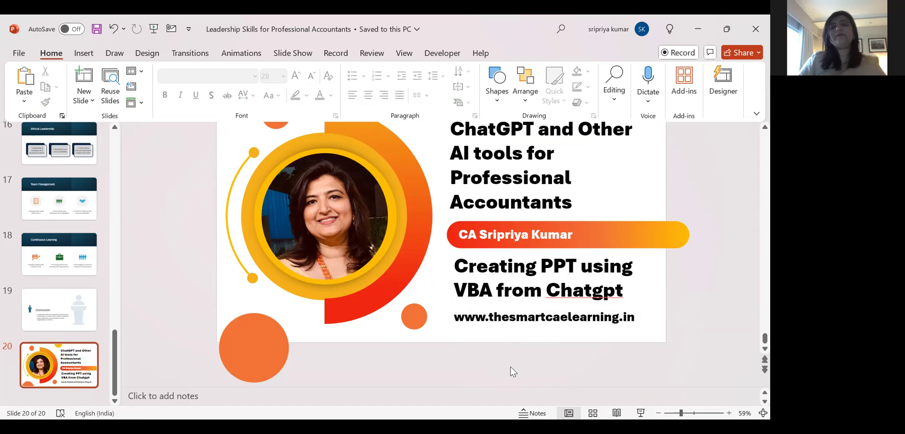